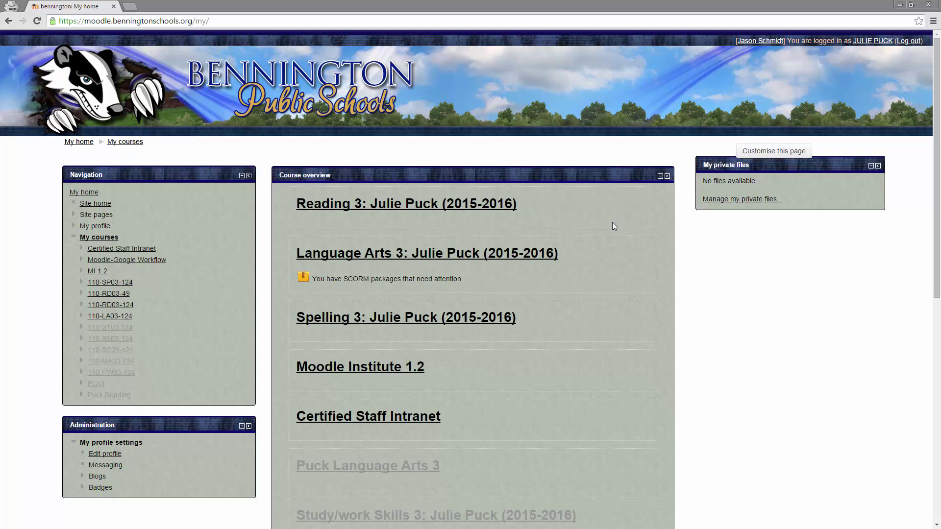
- Open the Reading 3 course (110-RD03-124) and its Edit course settings page
scroll(705, 300, down, 2)
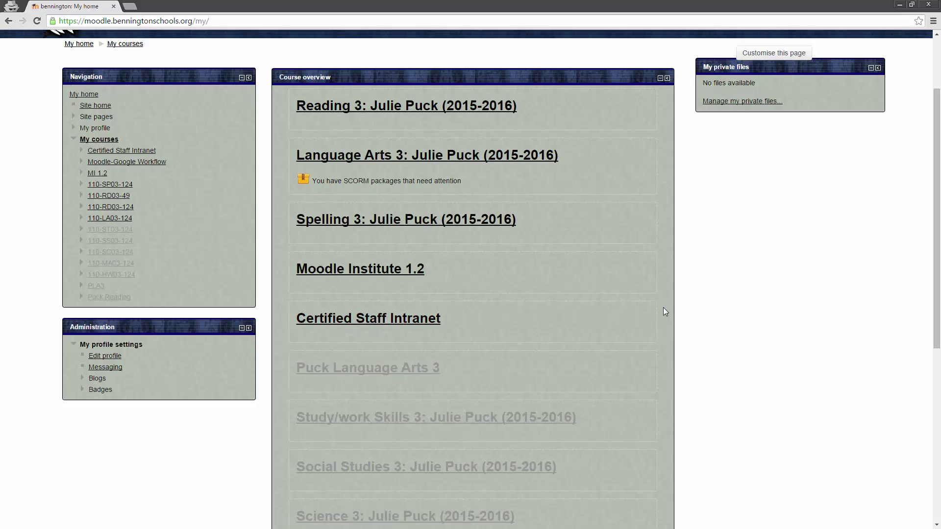
scroll(663, 299, down, 3)
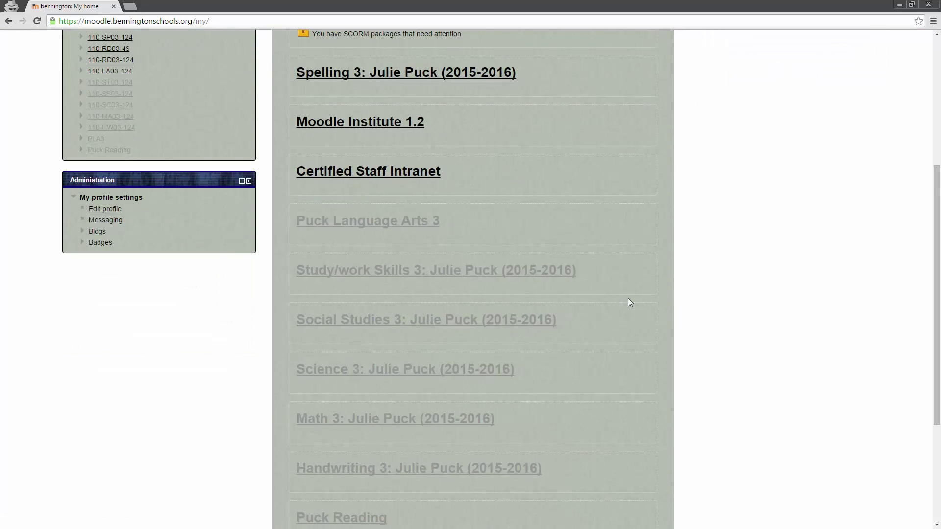
scroll(628, 298, down, 1)
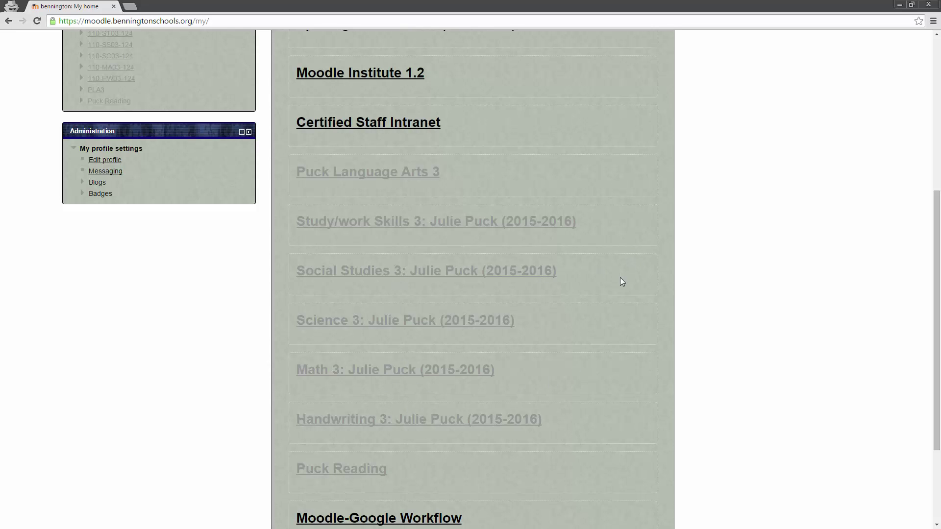
scroll(622, 279, up, 6)
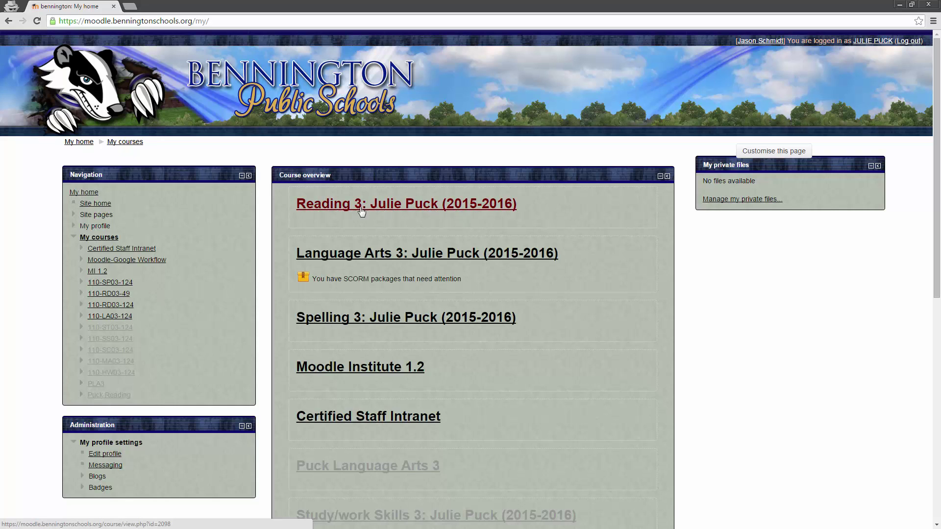
click(414, 205)
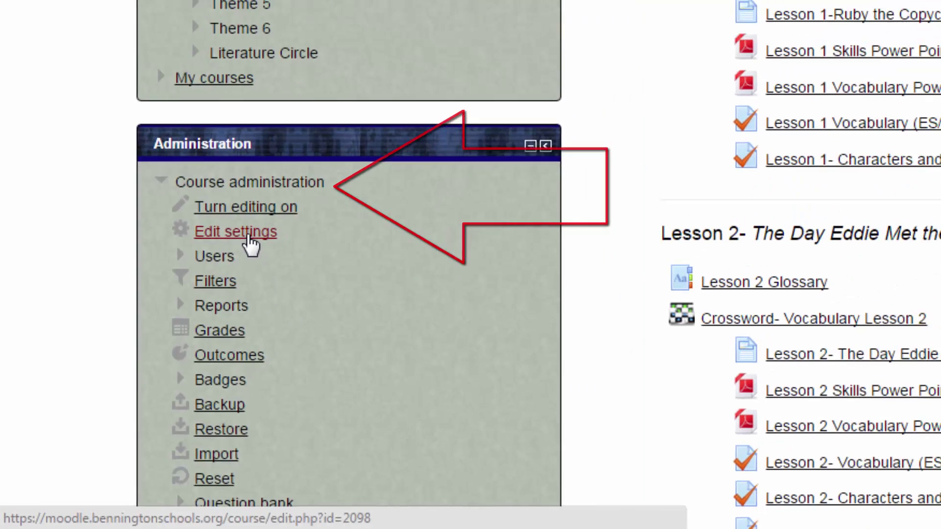
click(290, 188)
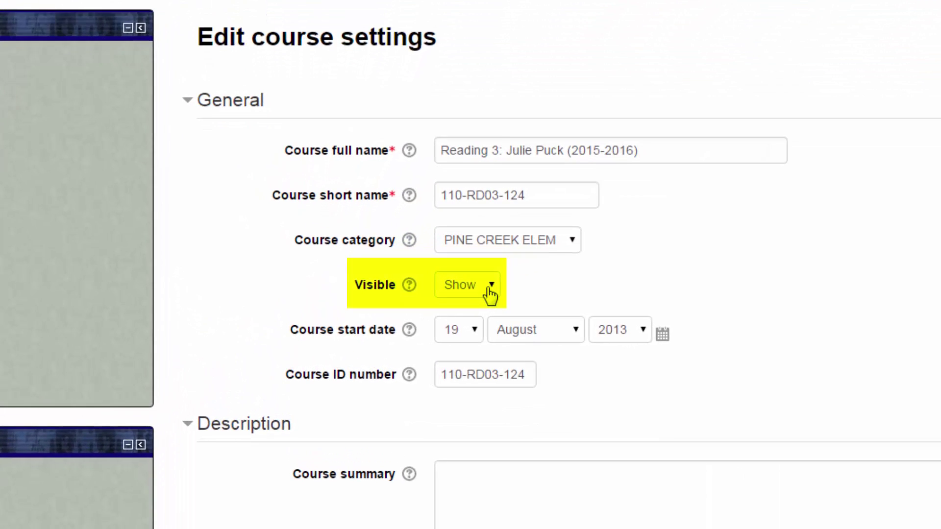
- Keep Visible set to Show and save the Reading 3 course settings
click(490, 295)
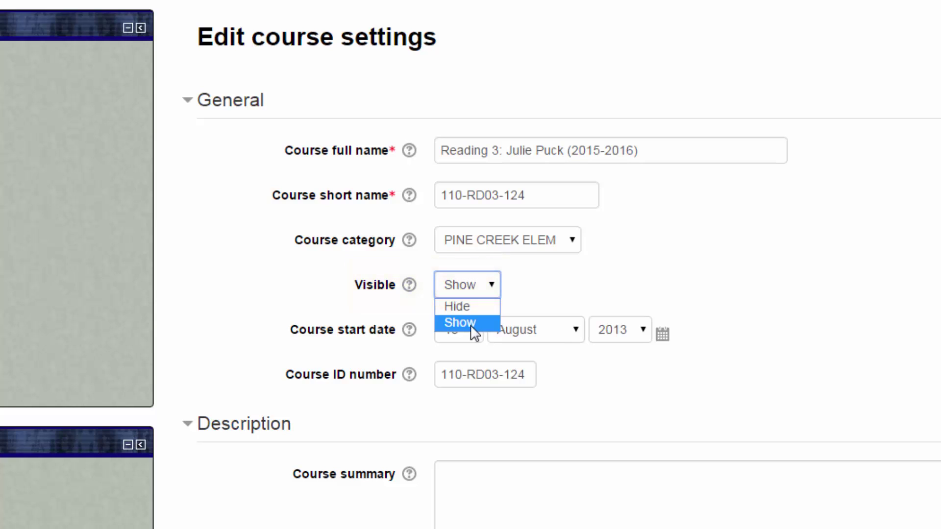
click(611, 293)
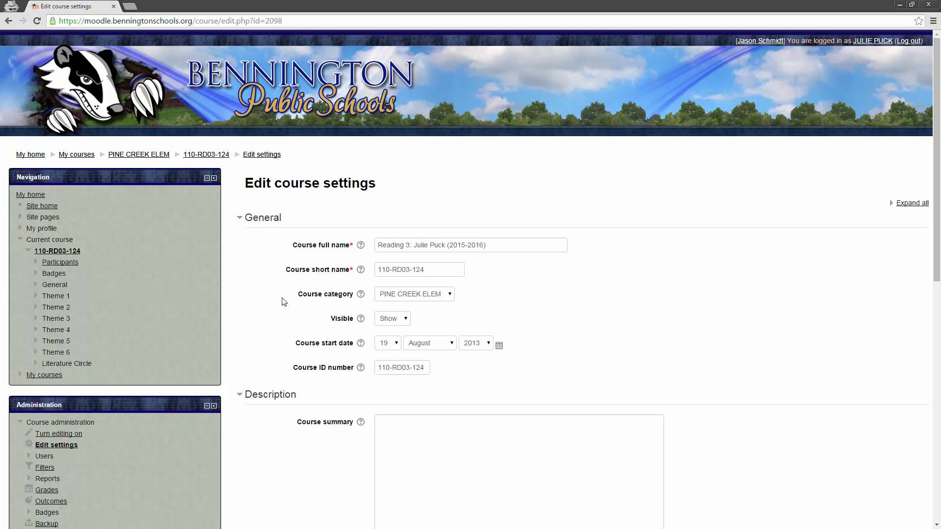
scroll(245, 306, down, 7)
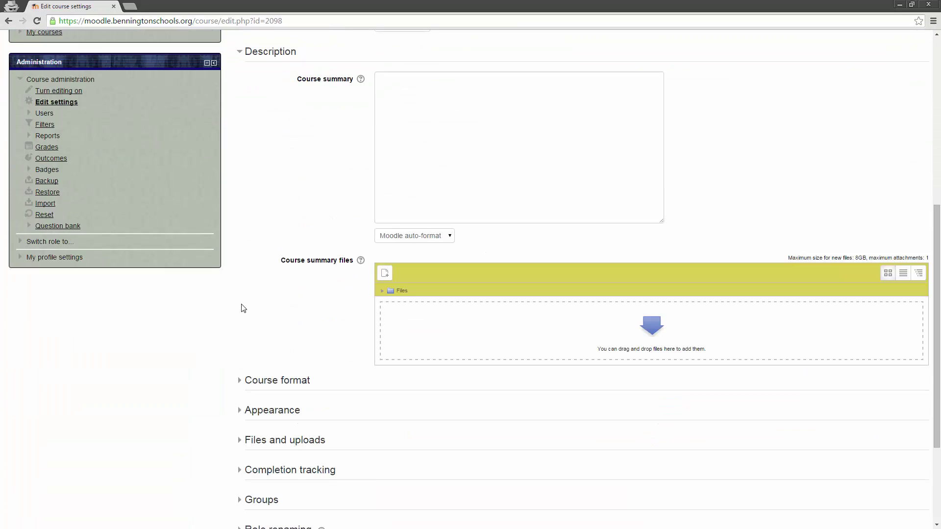
scroll(240, 308, down, 3)
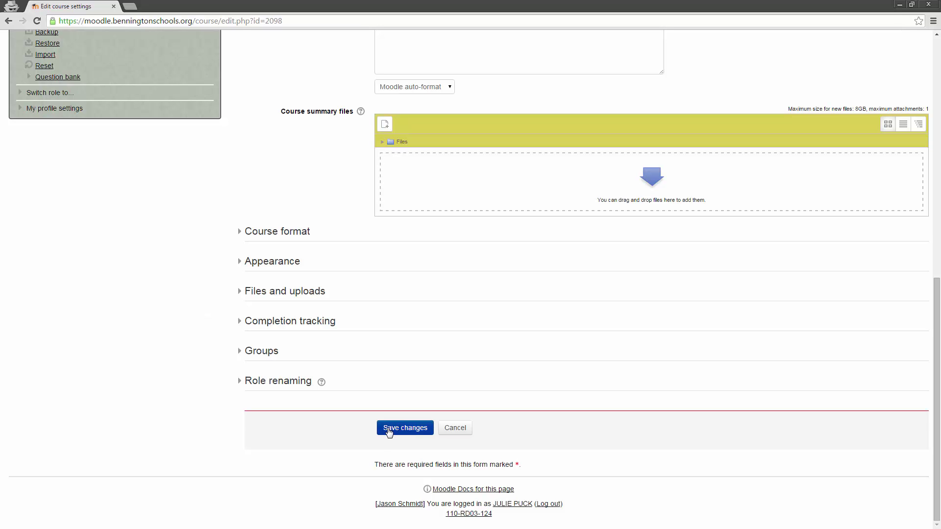
click(405, 429)
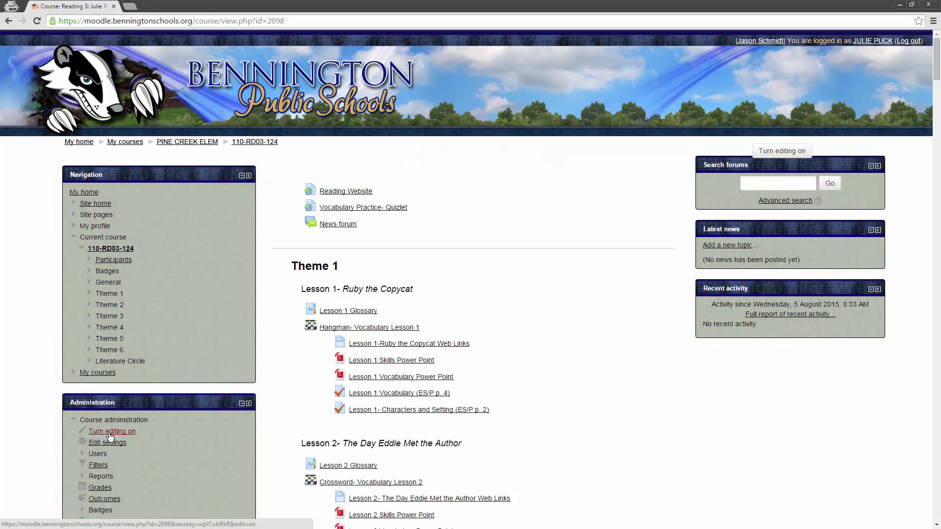
- Turn editing on for the Reading 3 course page and review the Theme 1 resources
click(782, 152)
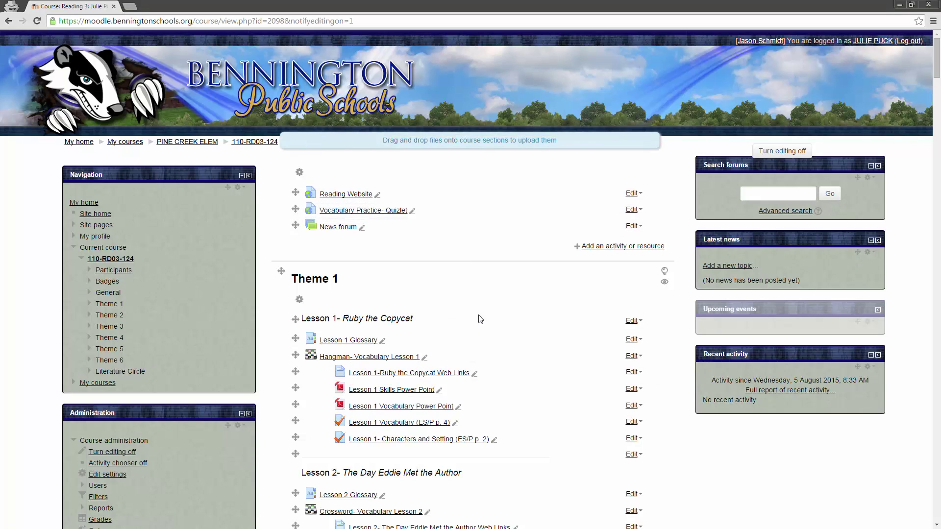
scroll(533, 277, down, 3)
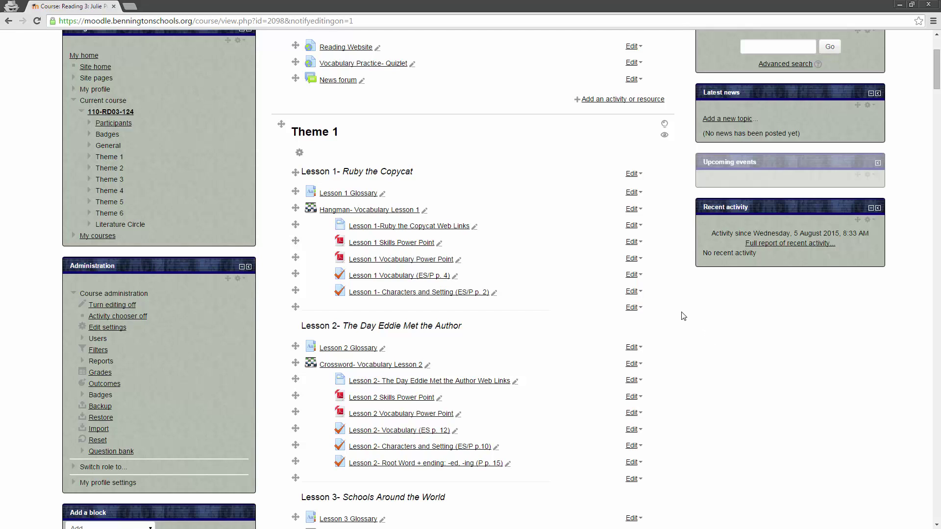
scroll(678, 310, up, 3)
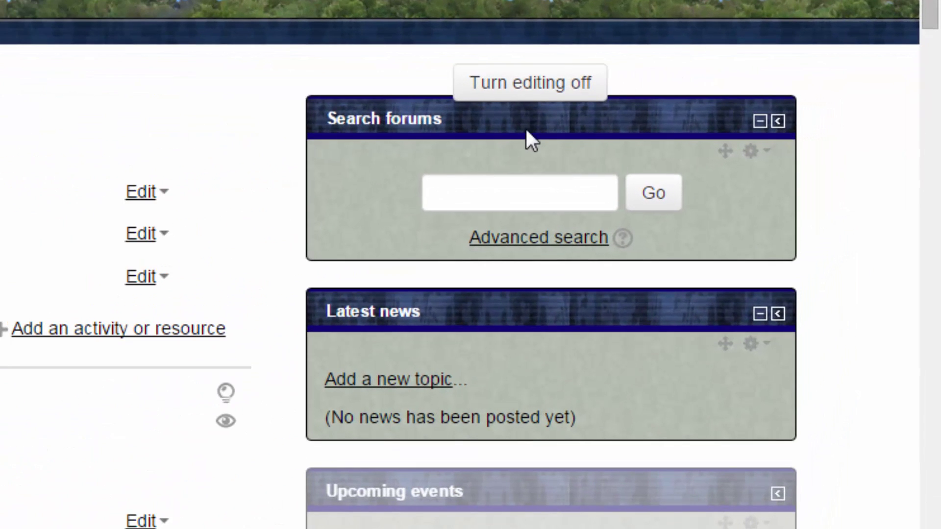
click(763, 162)
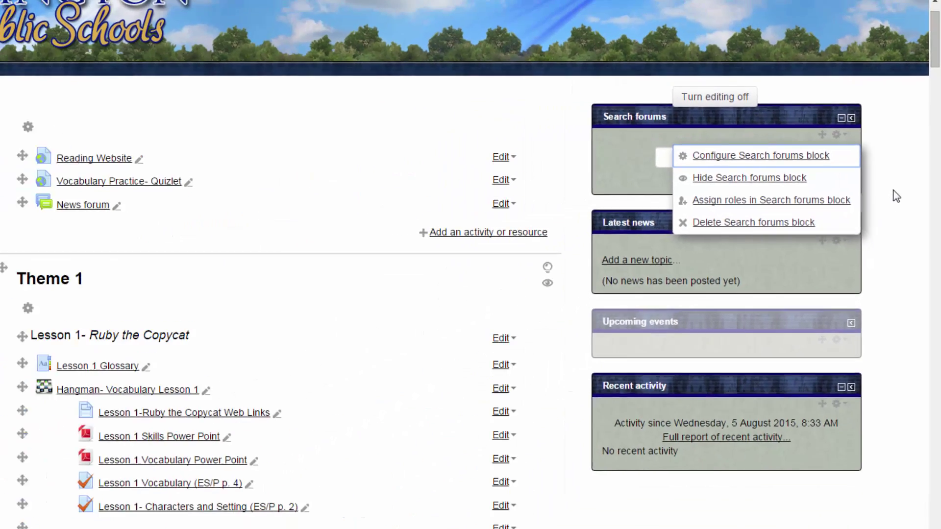
key(Escape)
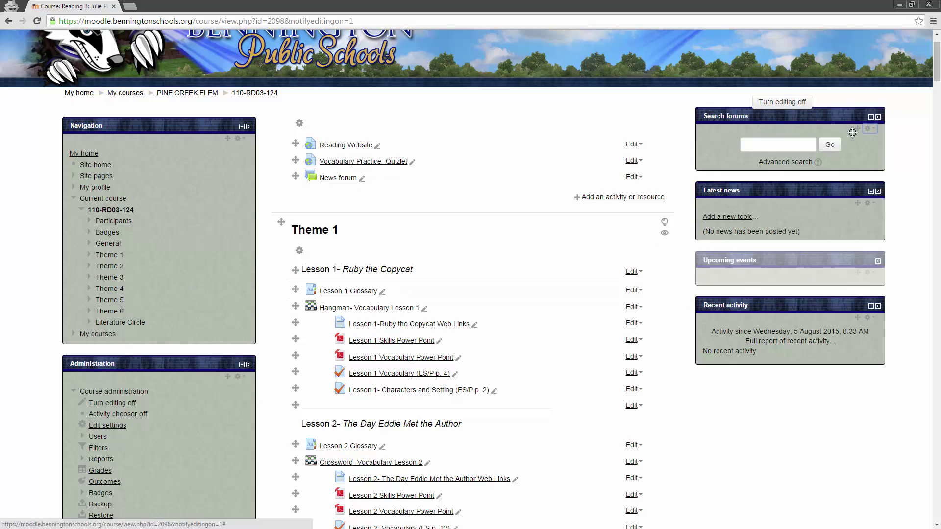
drag(856, 131, 218, 165)
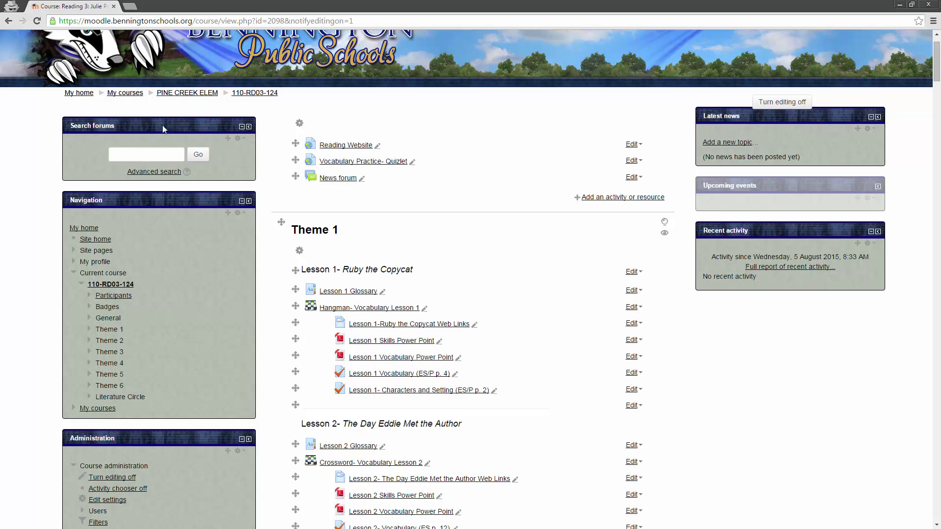
drag(228, 138, 855, 117)
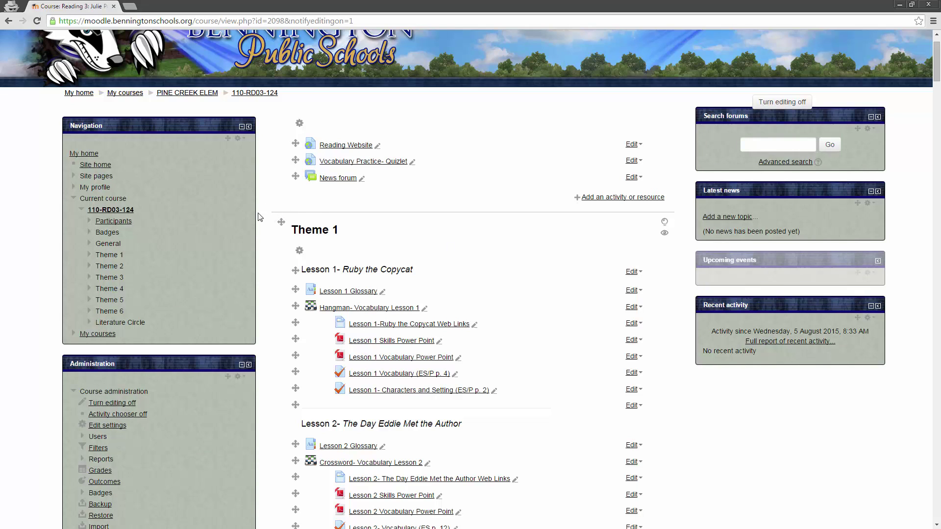
- Choose McGraw-Hill AAIRS in the Add a block list and scroll to the new block
scroll(268, 222, down, 5)
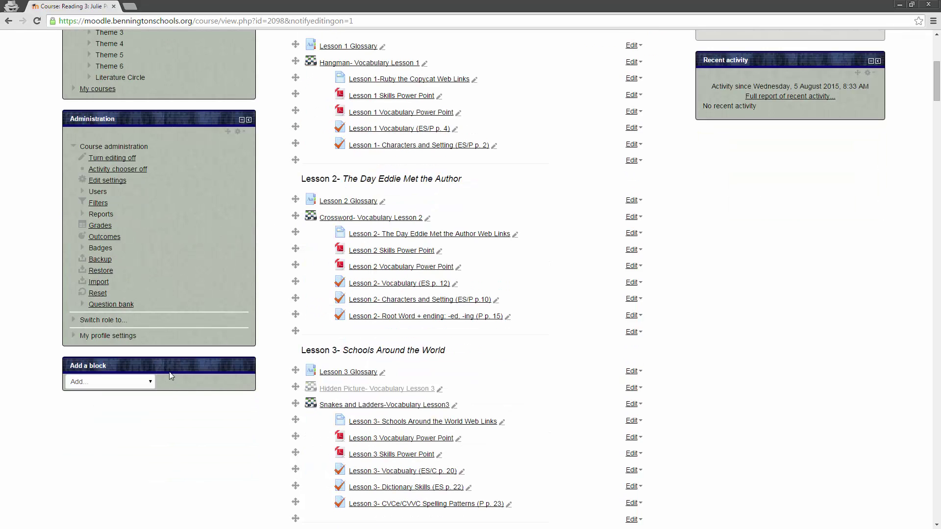
scroll(163, 407, down, 1)
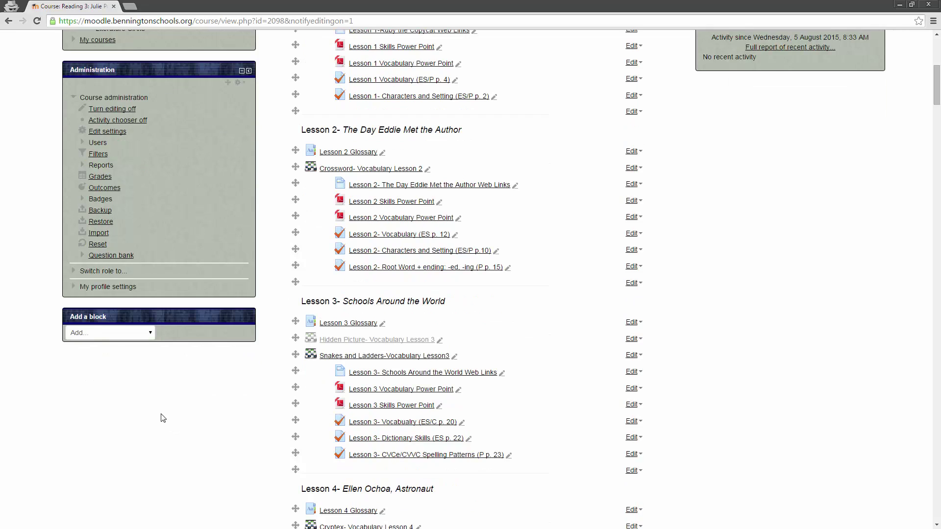
click(151, 335)
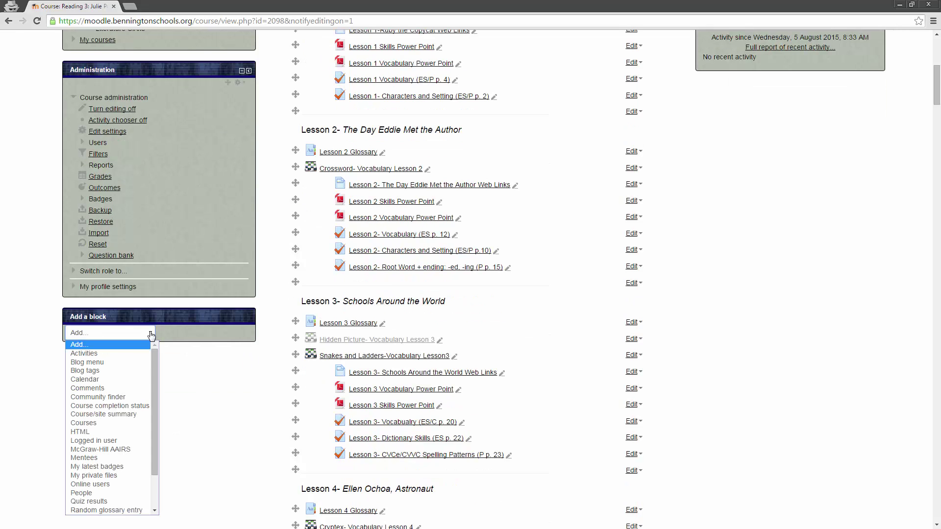
click(92, 451)
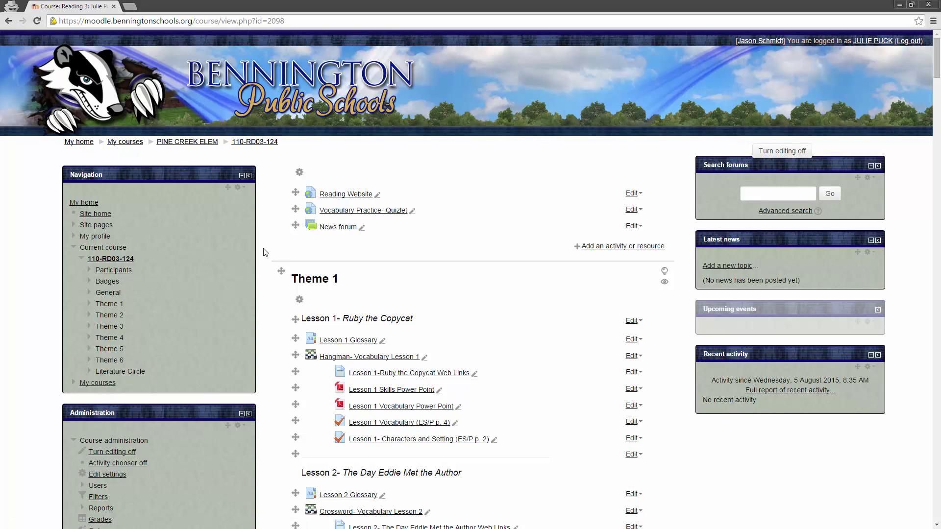
scroll(265, 249, down, 6)
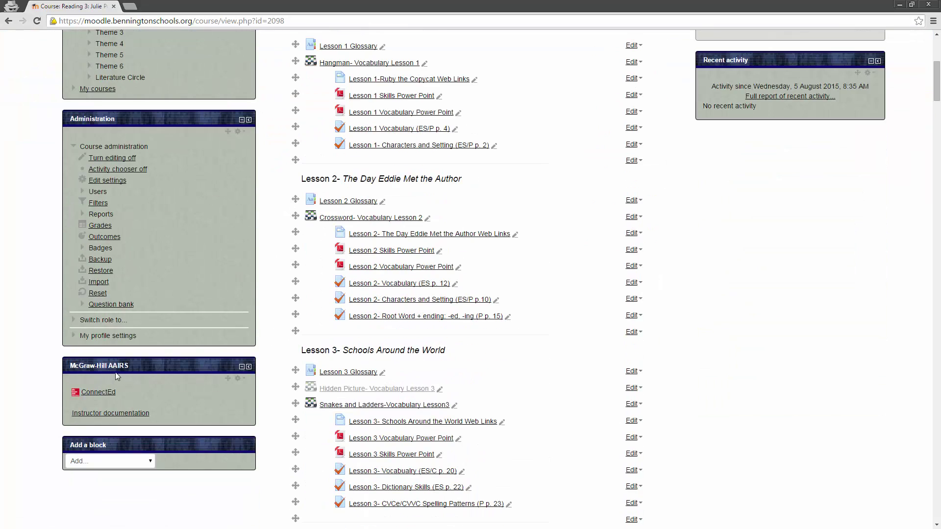
click(123, 416)
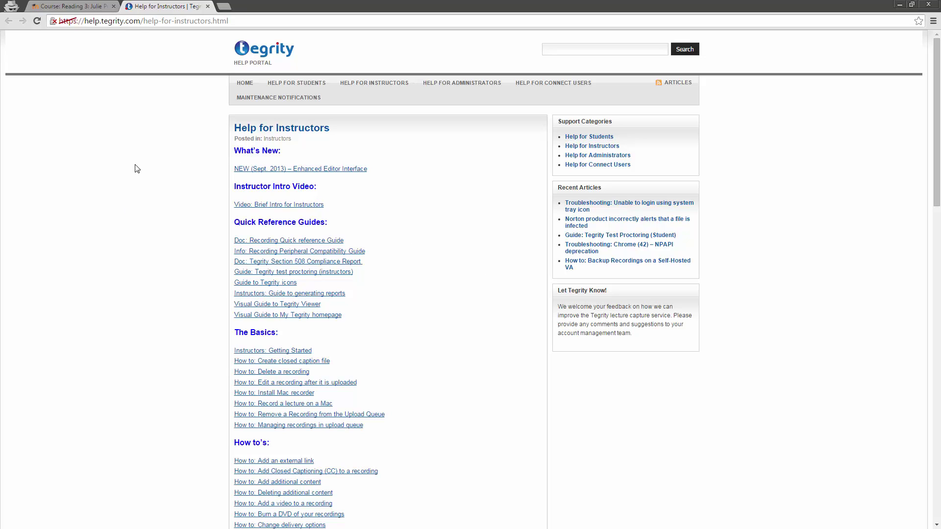
scroll(191, 225, down, 2)
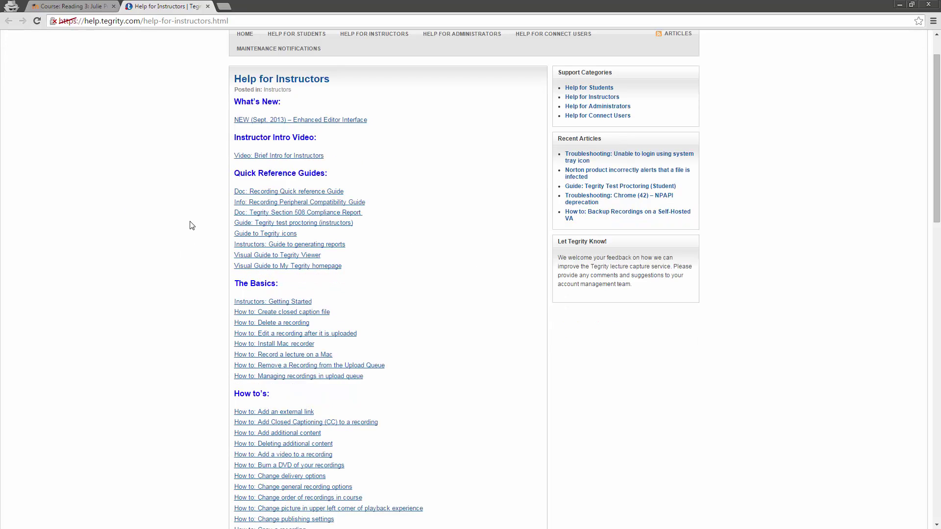
scroll(192, 225, down, 1)
scroll(185, 216, down, 7)
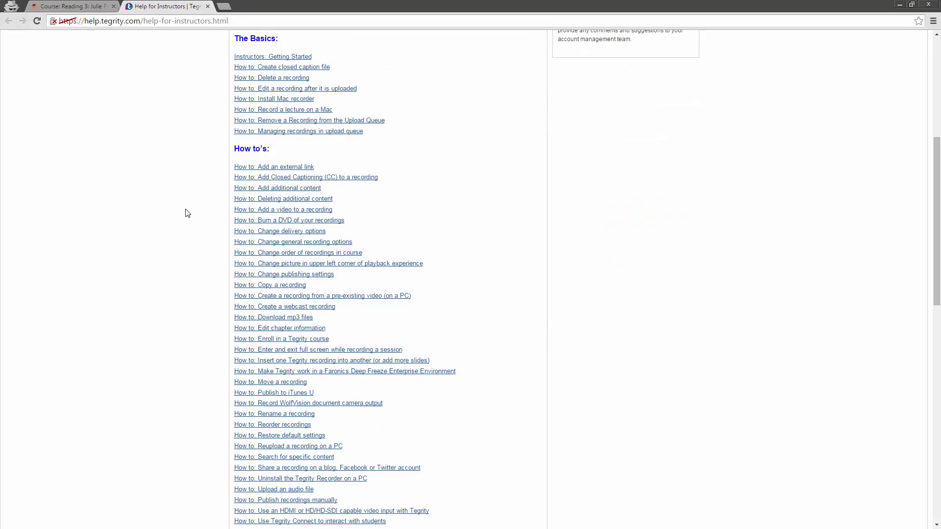
scroll(185, 205, down, 5)
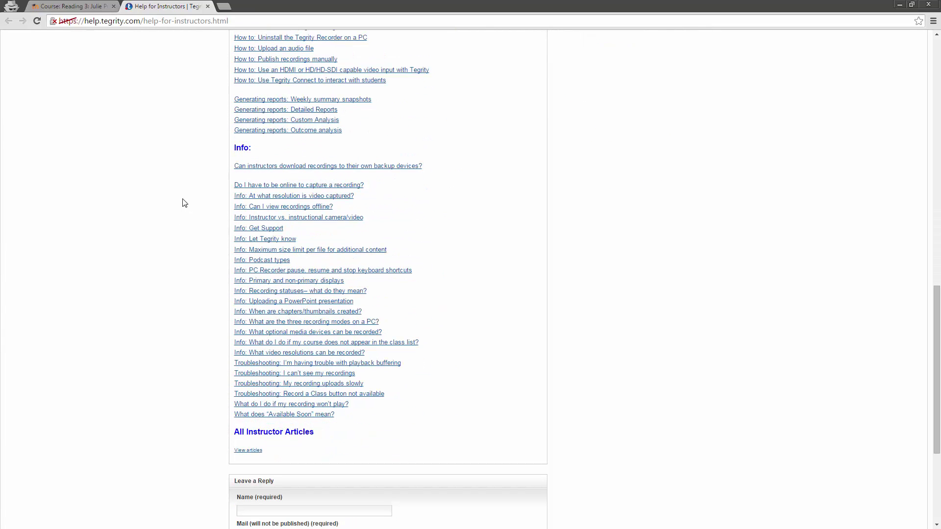
scroll(185, 202, down, 2)
scroll(185, 202, up, 4)
scroll(185, 202, up, 13)
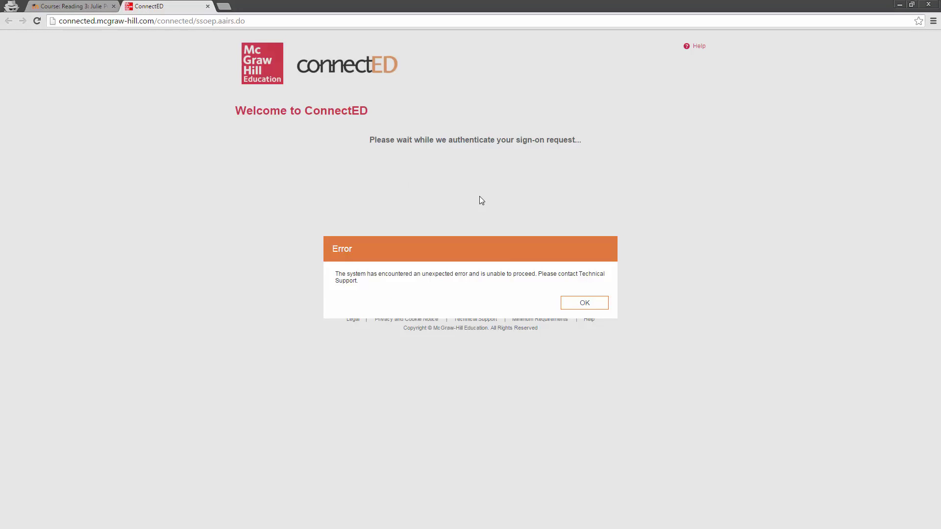
- Dismiss the ConnectED sign-on error and close the failed sign-on tab
click(582, 306)
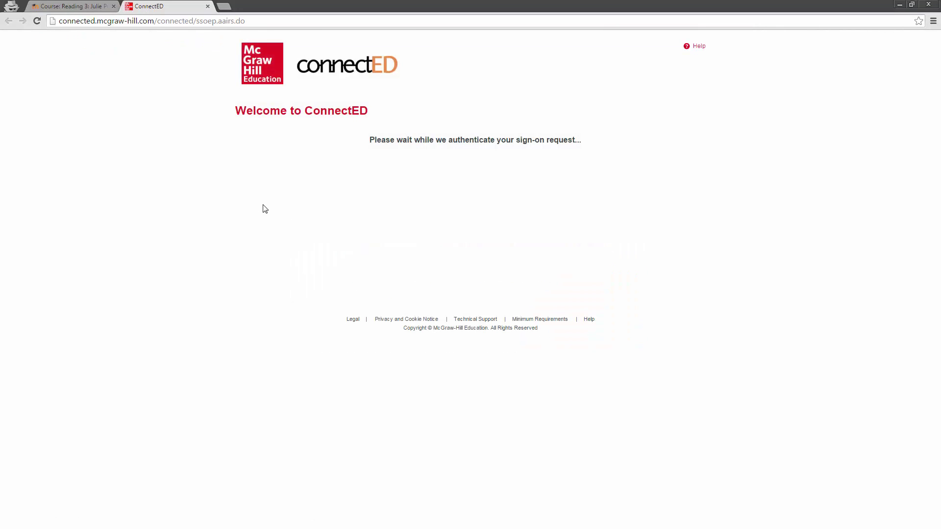
click(208, 5)
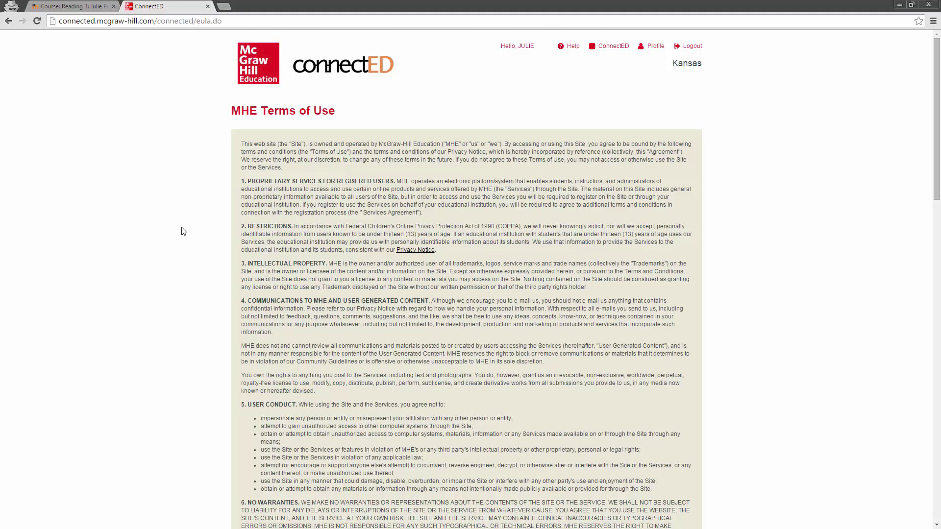
- Scroll to the end of the MHE Terms of Use and choose Yes, I Accept
scroll(201, 250, down, 1)
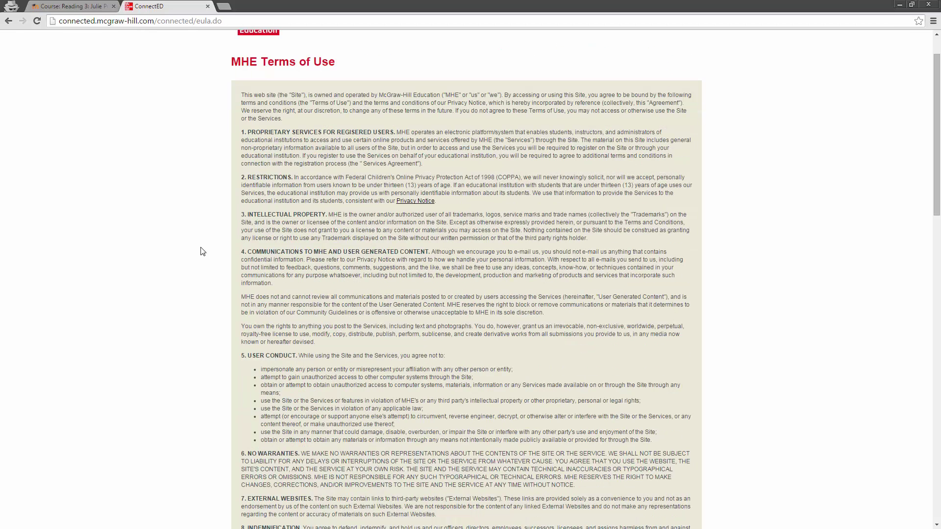
scroll(202, 250, down, 3)
scroll(189, 239, down, 3)
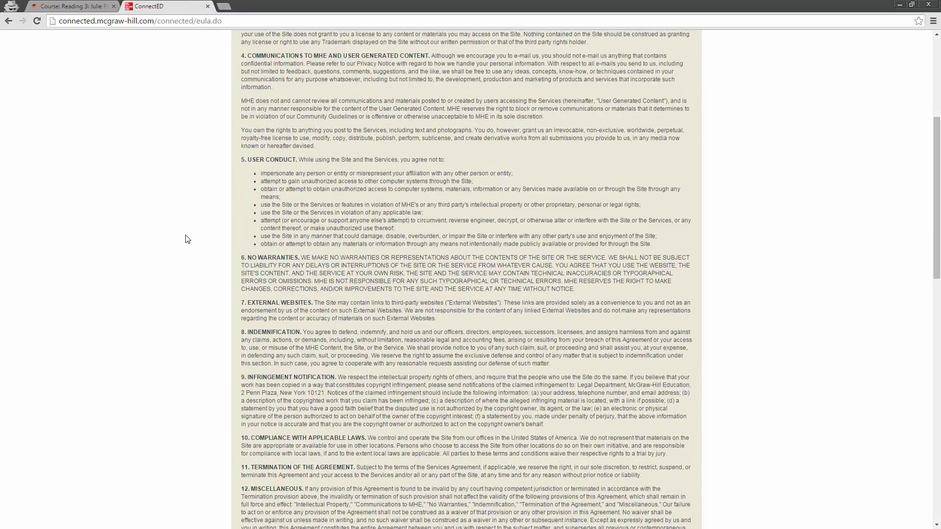
scroll(188, 234, down, 9)
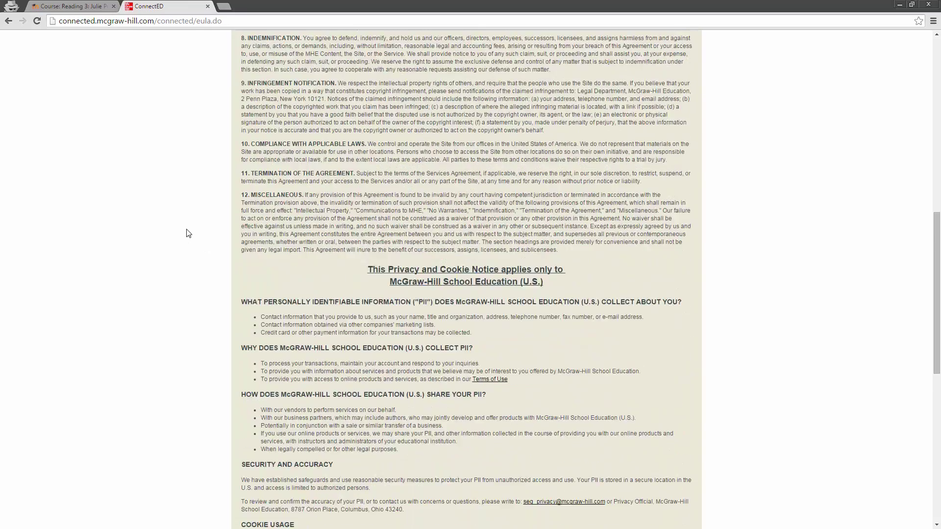
scroll(189, 233, down, 5)
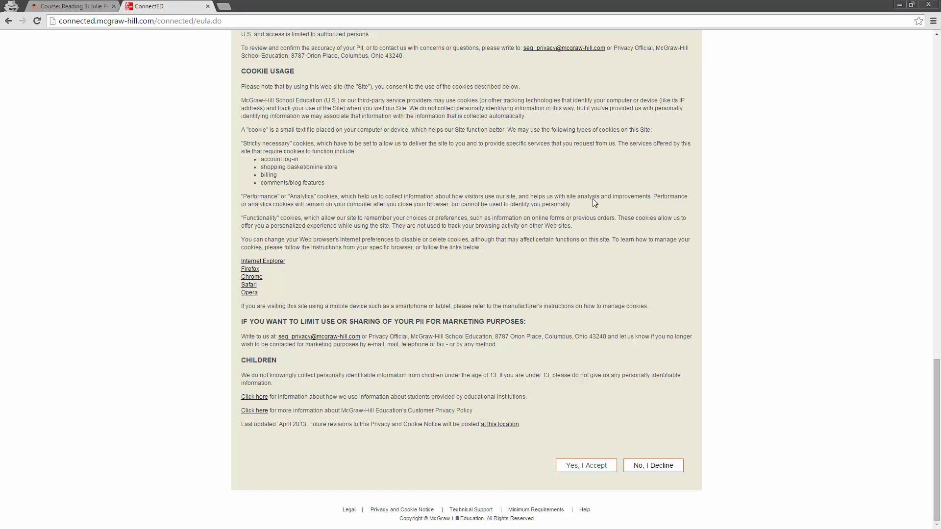
click(576, 470)
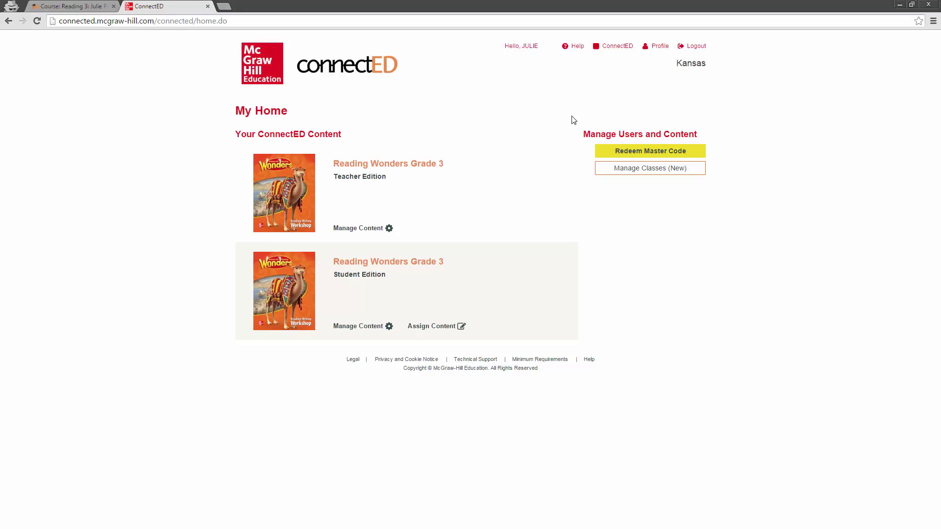
- On Manage Classes, create the Reading Wonders Grade 3 class under 110-RD03-124
click(643, 171)
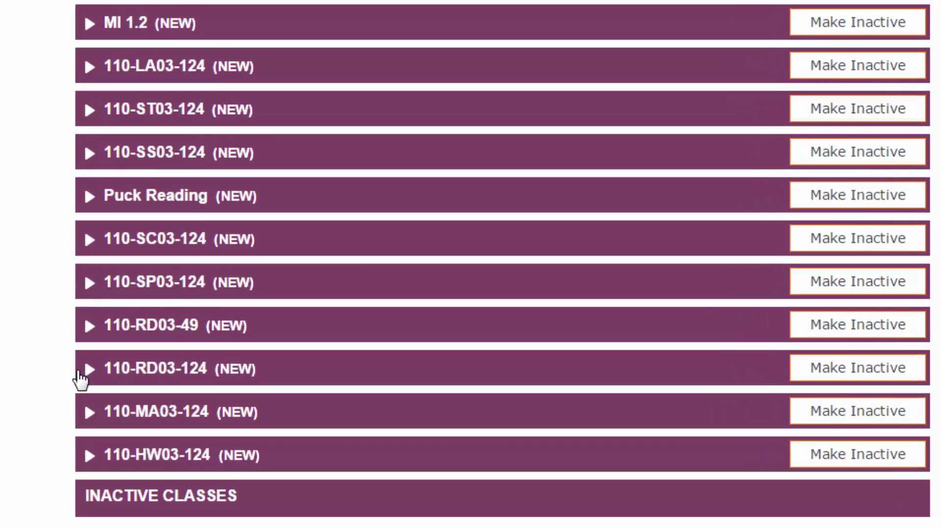
click(79, 375)
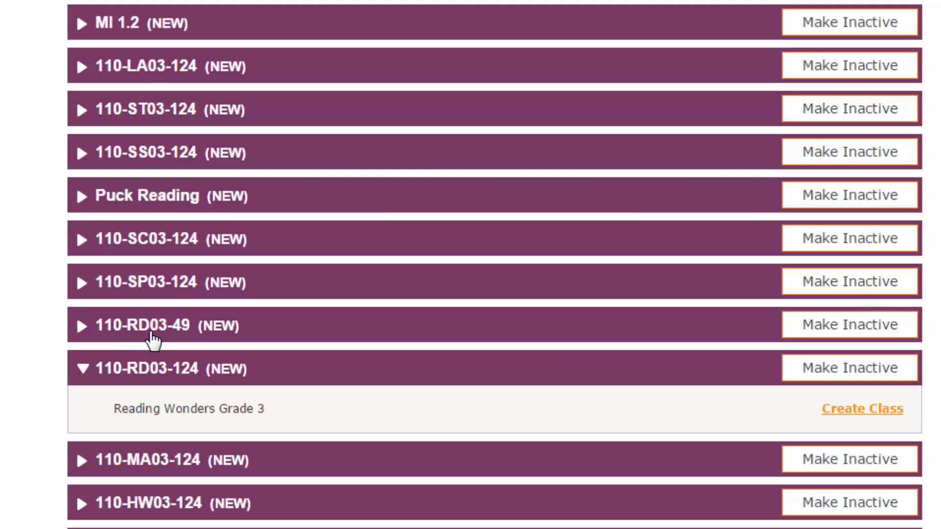
click(855, 411)
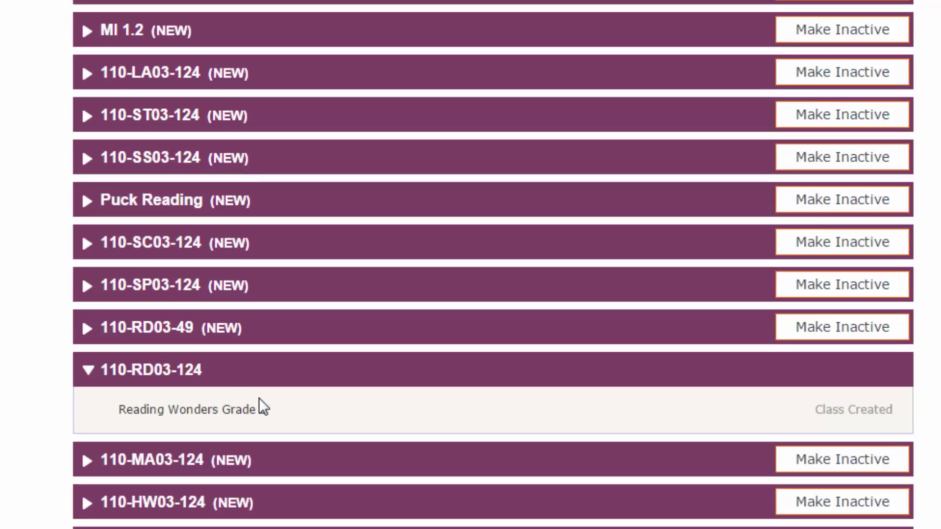
click(170, 379)
- Re-expand 110-RD03-124 to verify Class Created, then collapse Moodle-Google Workflow
click(238, 400)
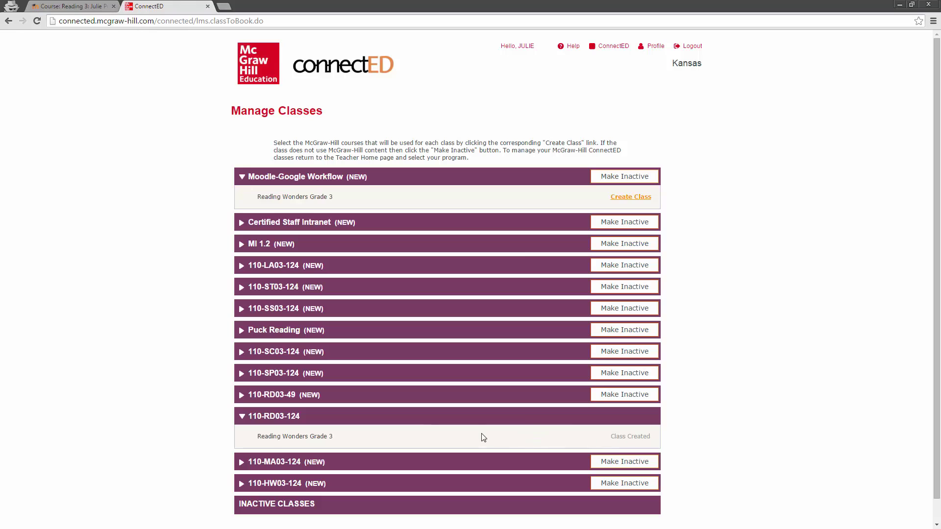
click(242, 177)
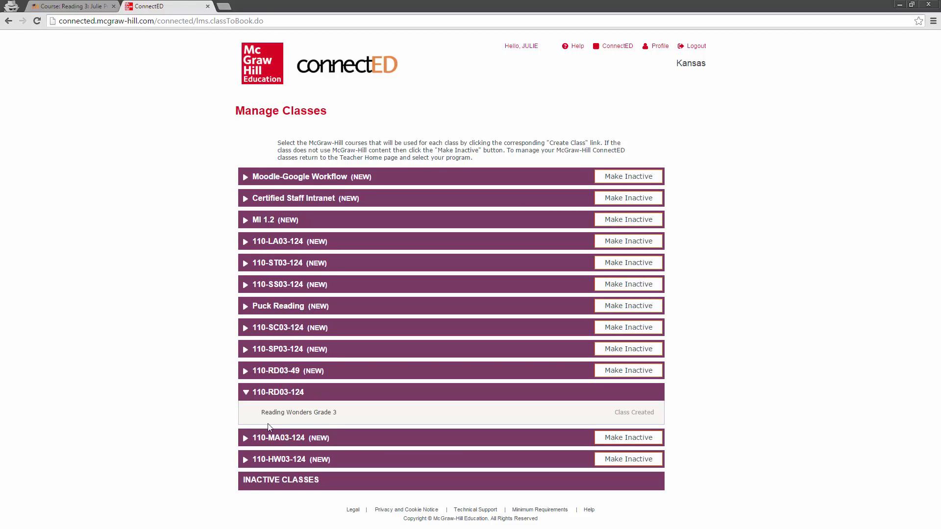